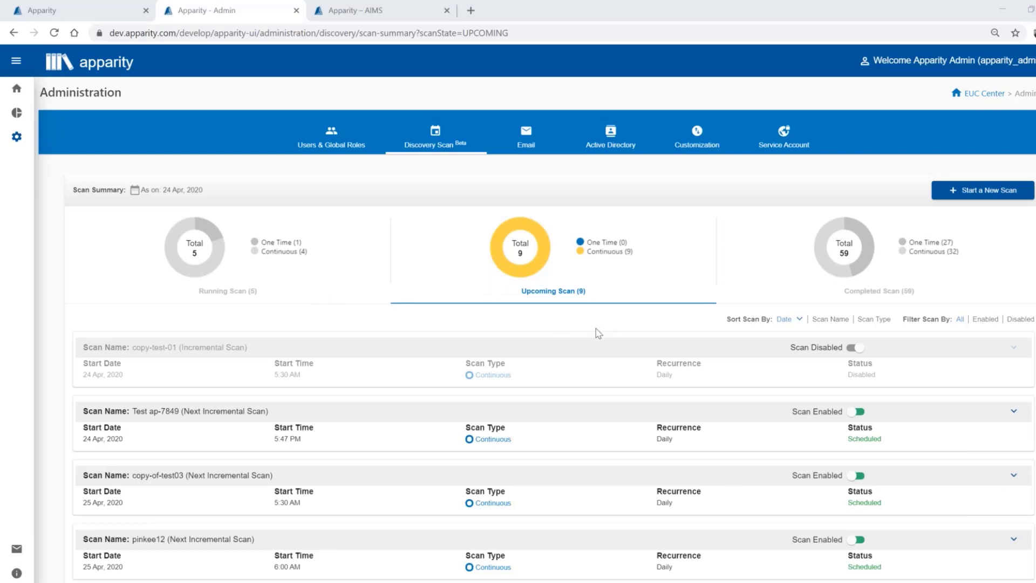
Show the completed scans and examine the results of the most recent one, dated 23 Apr, 2020
click(813, 302)
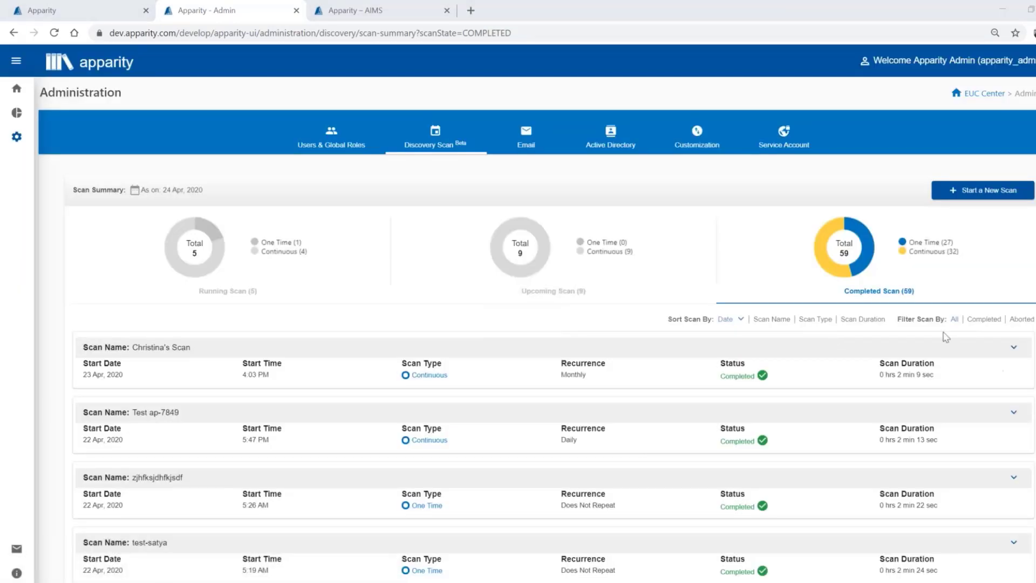
scroll(982, 289, down, 1)
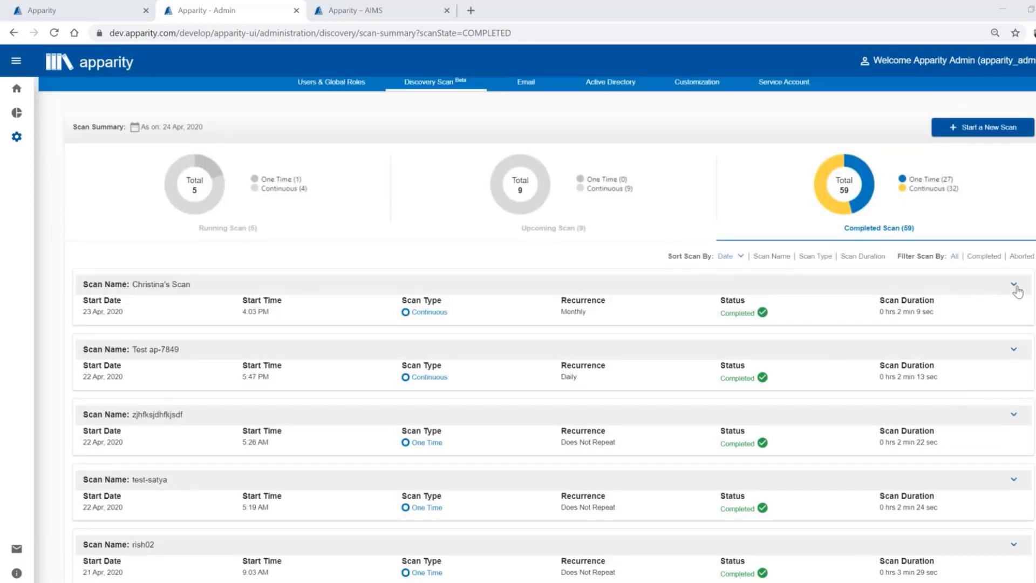
click(1014, 285)
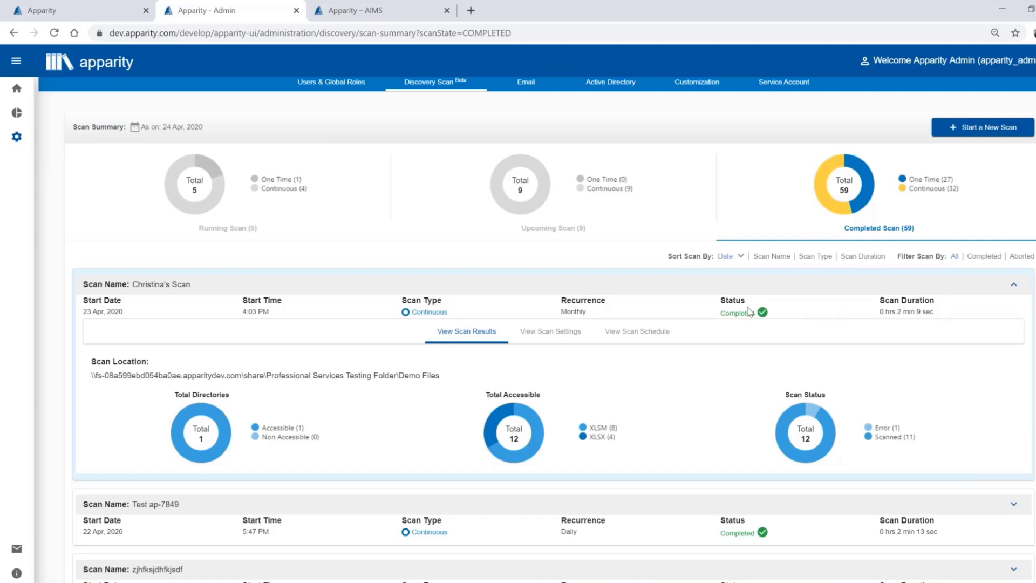
scroll(753, 312, down, 1)
scroll(701, 288, down, 1)
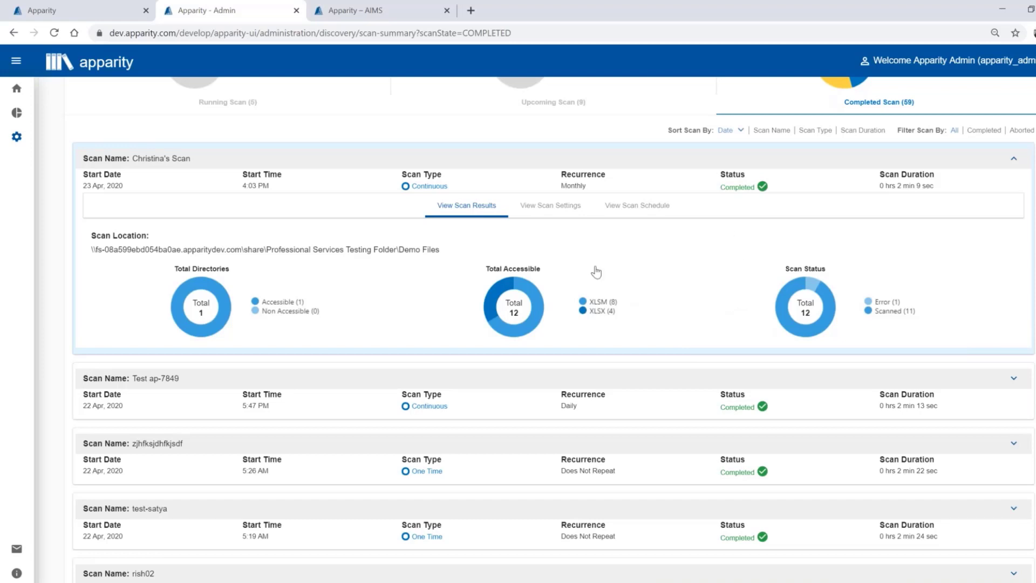
Review the scan settings of the 23 Apr, 2020 scan and collapse its details
click(552, 206)
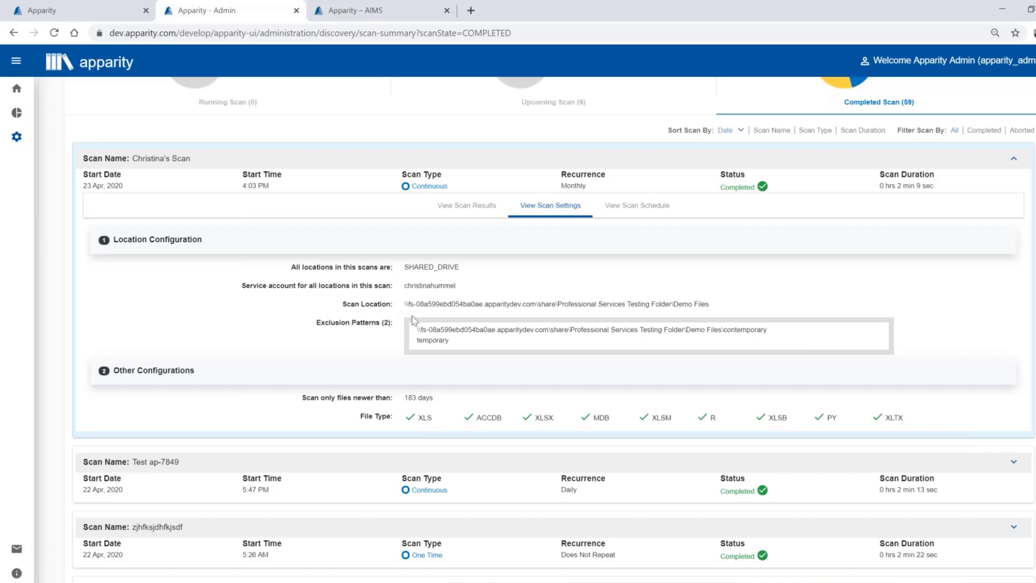
scroll(915, 303, up, 2)
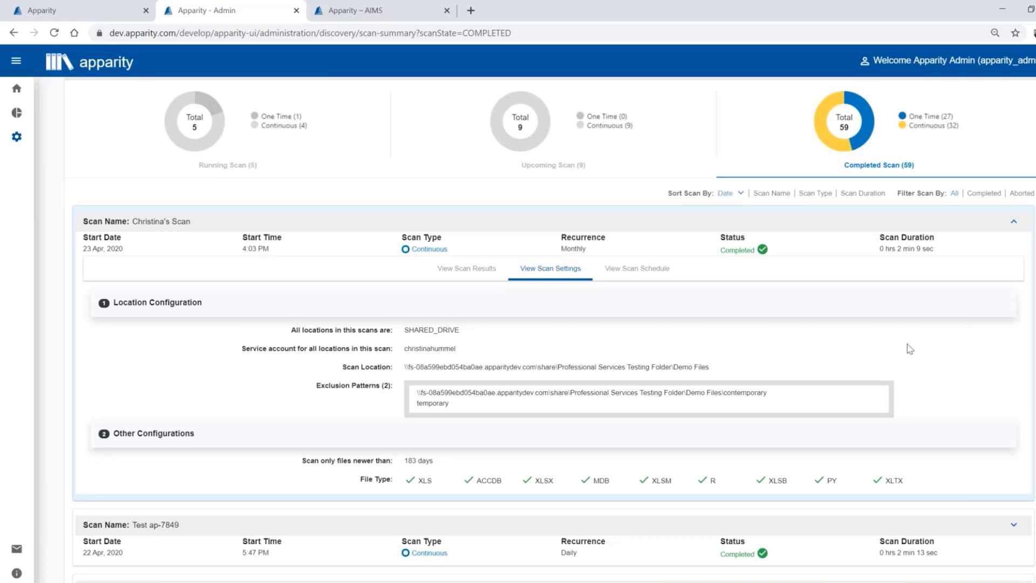
scroll(1014, 345, up, 2)
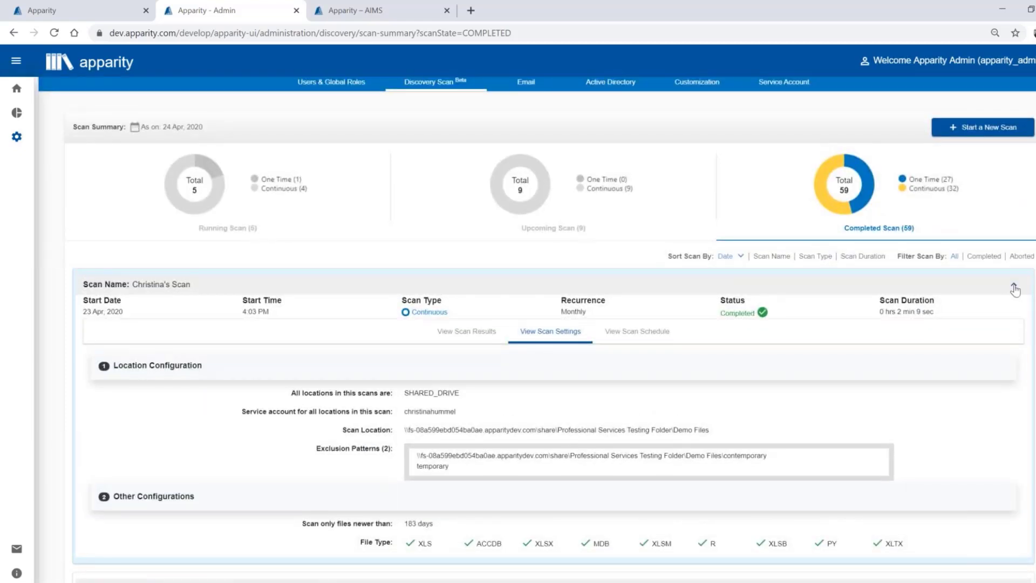
click(1014, 287)
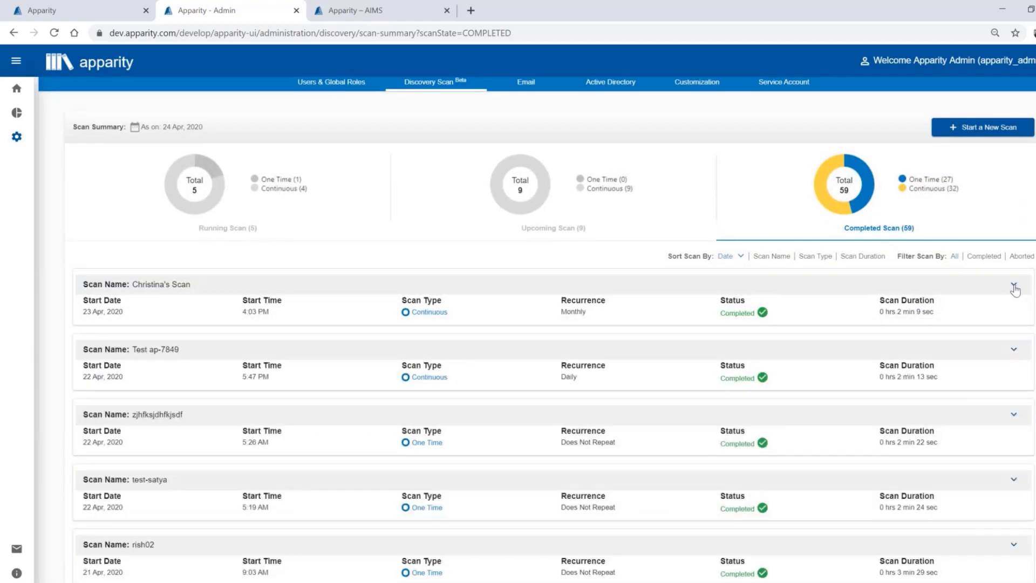
scroll(1023, 278, up, 2)
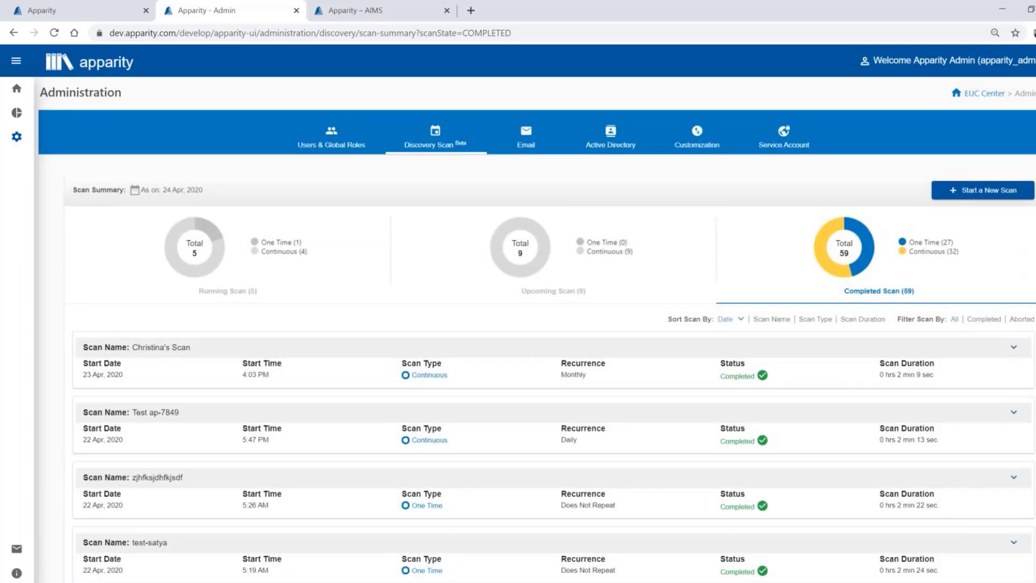
Start a new scan named "Apparity Demo Scan" and continue to its scan settings
click(1003, 197)
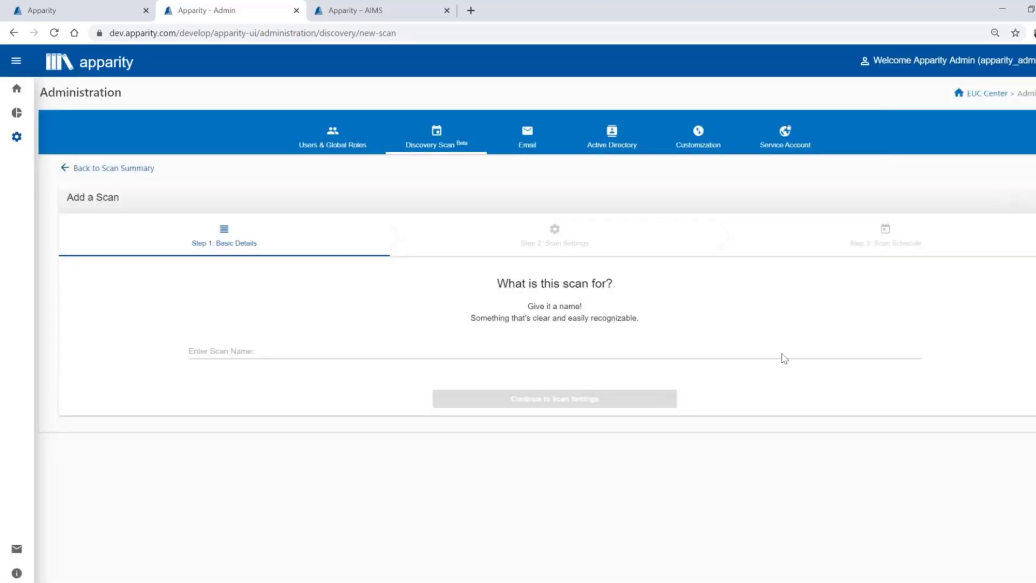
click(456, 346)
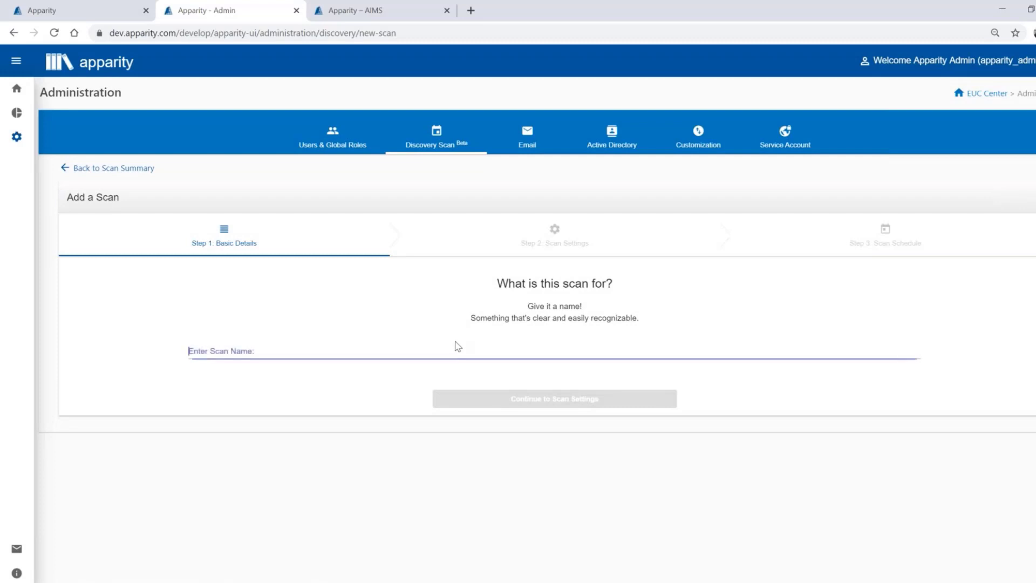
text(Apparity)
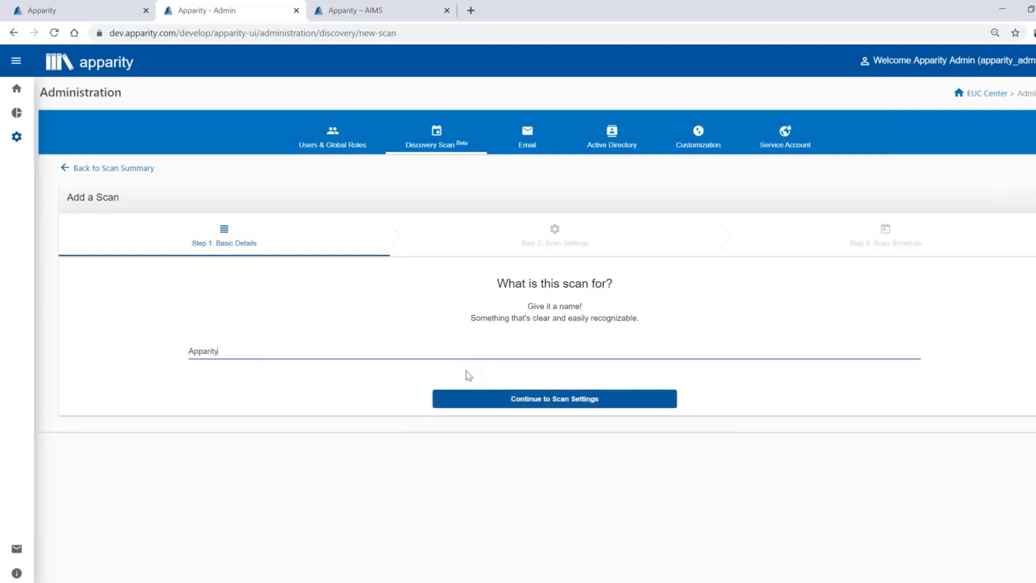
text( Demo Scan)
click(515, 401)
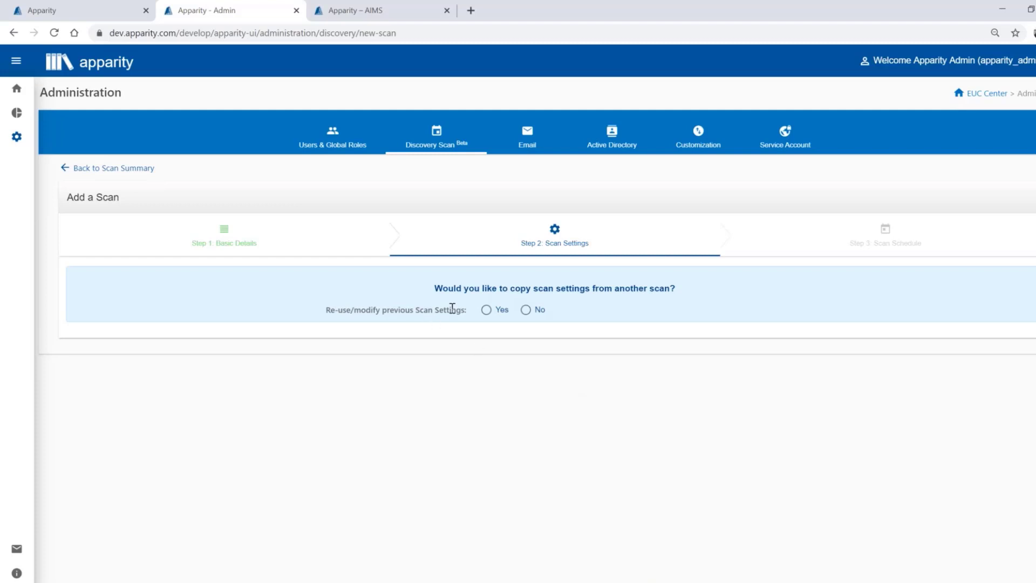
Choose to reuse previous scan settings and copy them from the completed scan reviewed before
click(485, 311)
click(510, 331)
click(513, 350)
scroll(294, 354, down, 3)
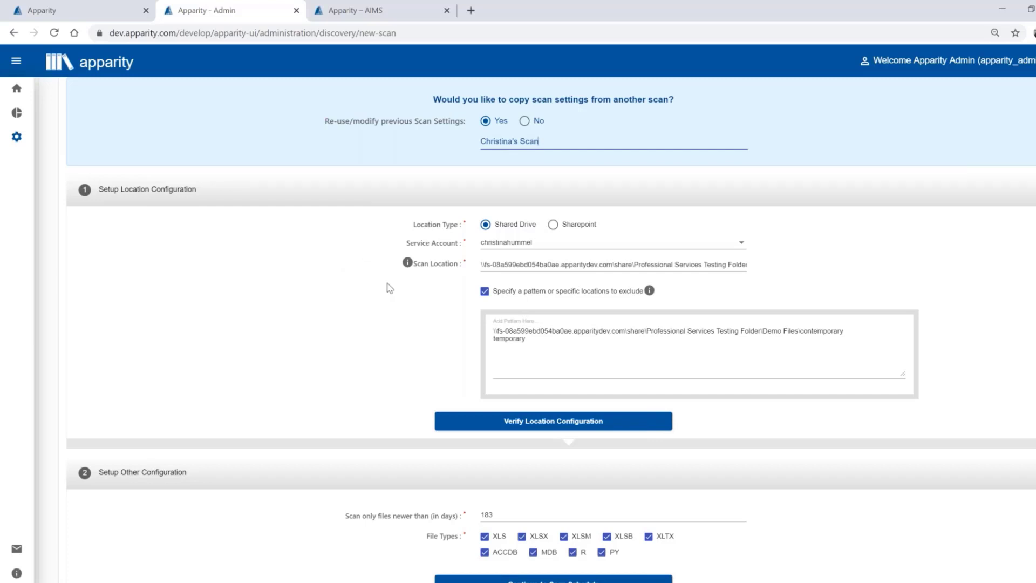
Check the copied exclusion patterns and verify the shared drive location configuration
scroll(301, 267, down, 1)
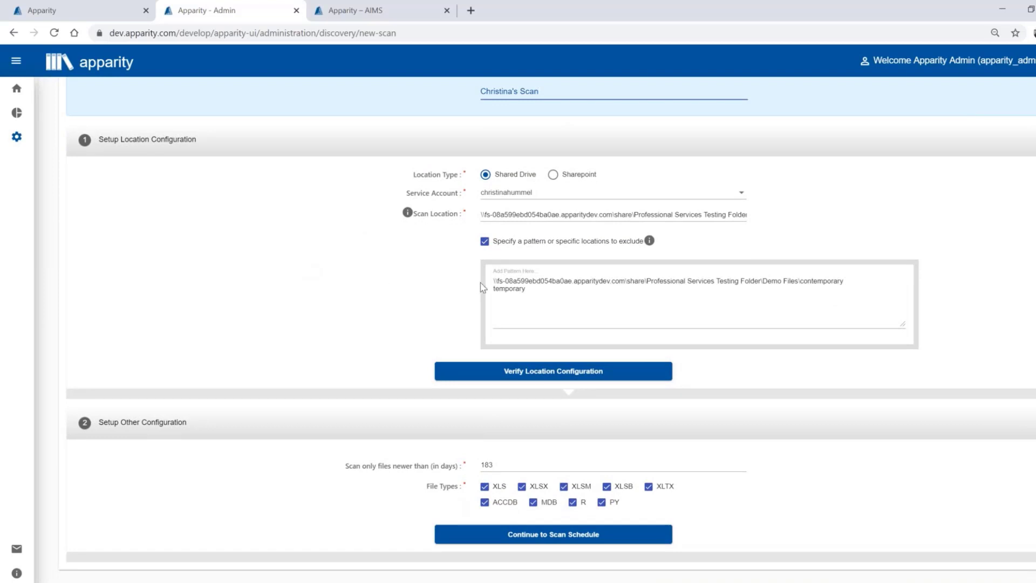
drag(527, 289, 488, 294)
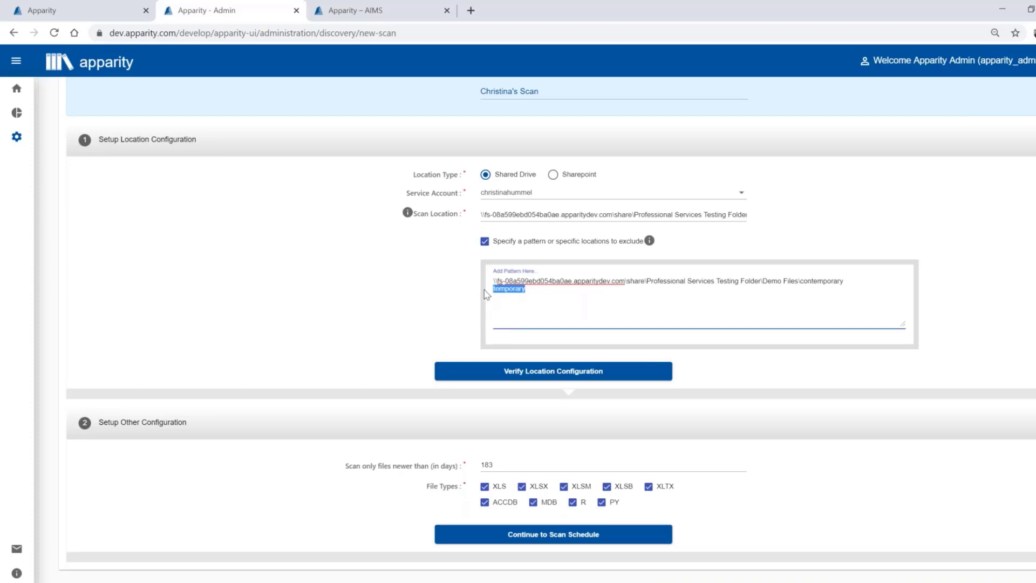
click(443, 305)
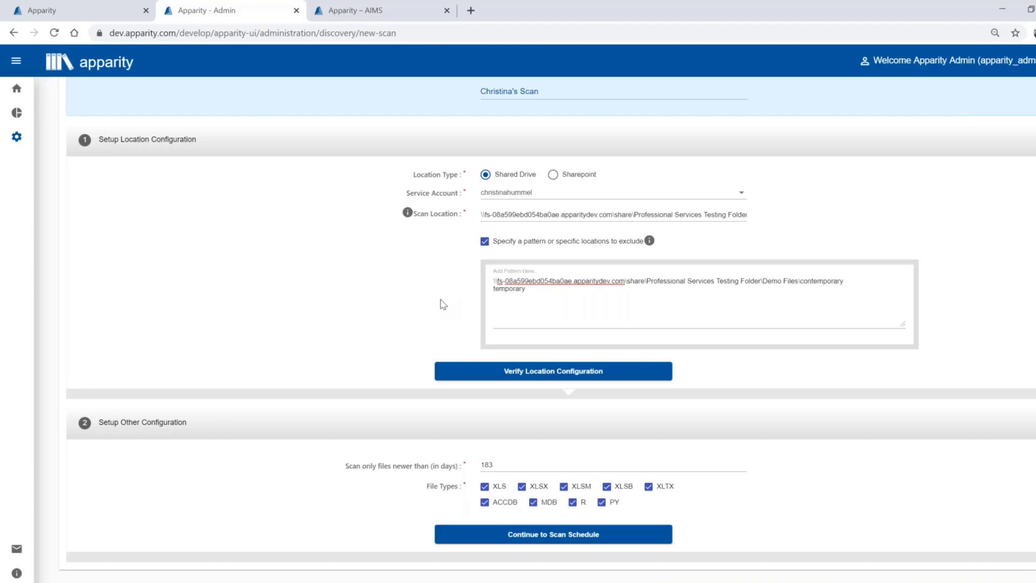
click(523, 373)
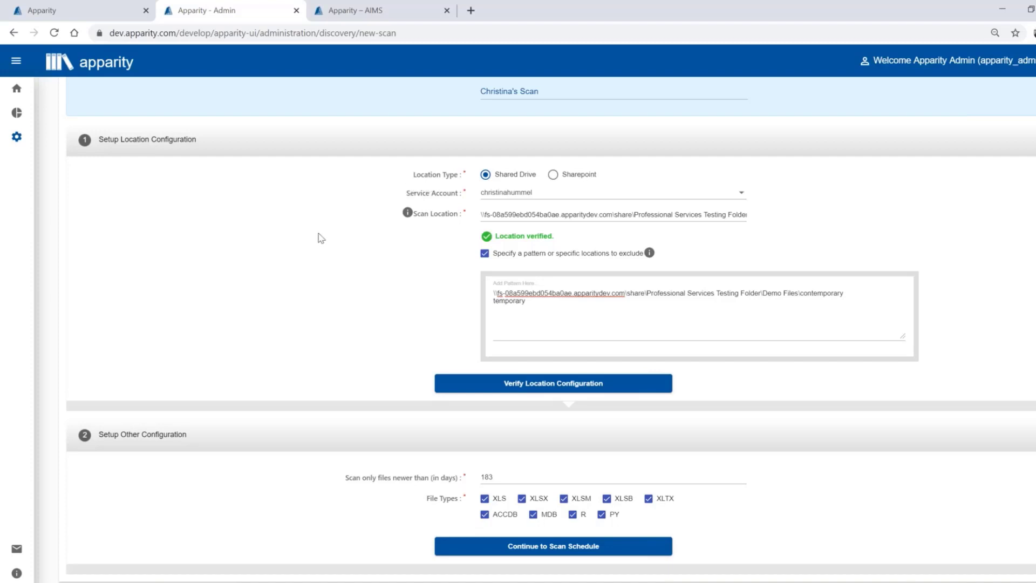
Exclude the ACCDB, MDB, R and PY file types from the scan and continue to the scan schedule
scroll(270, 243, down, 1)
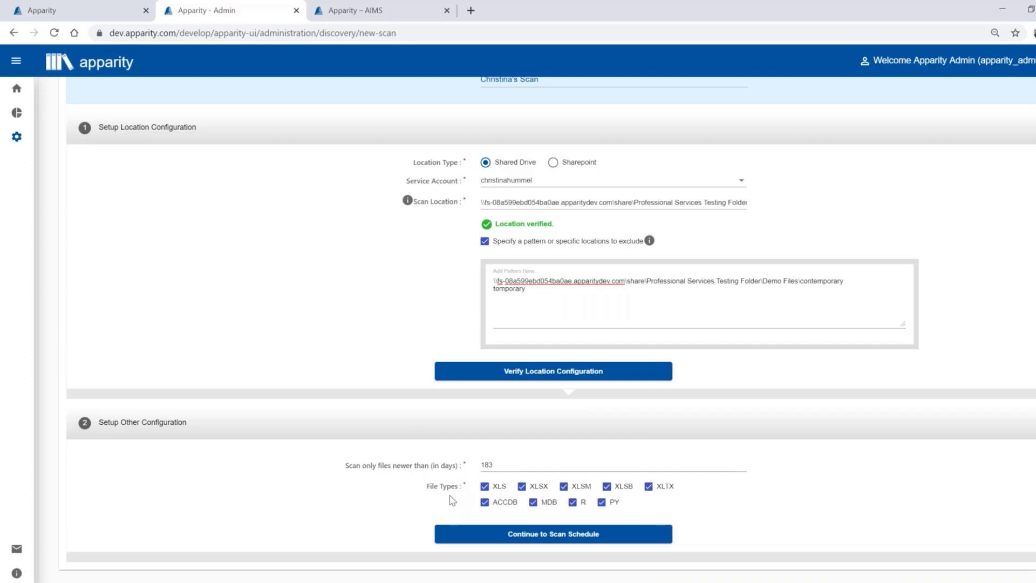
click(494, 503)
click(533, 503)
click(573, 503)
click(603, 503)
click(620, 536)
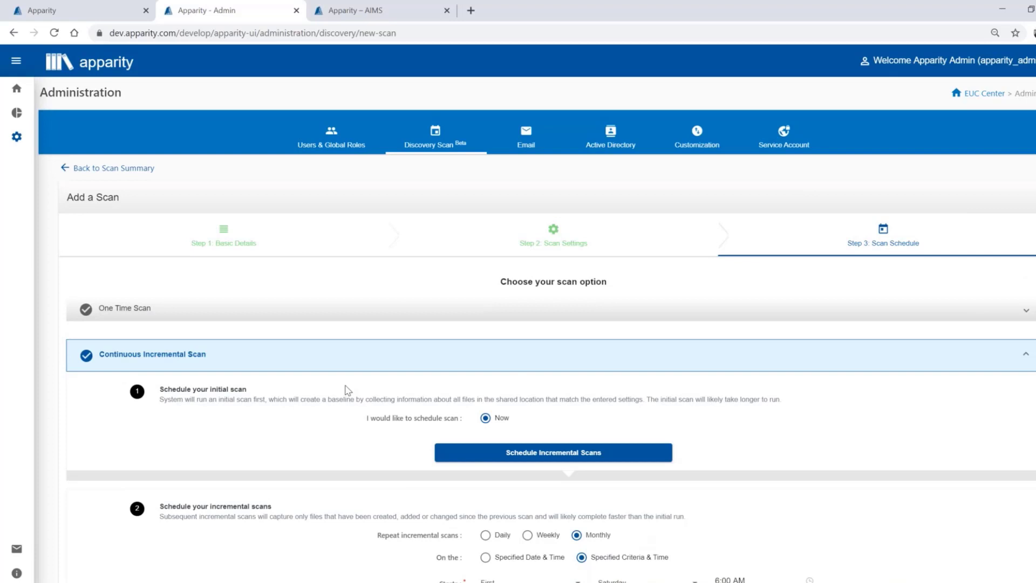
Set the incremental scans to repeat weekly and finalize the schedule to start the initial scan
scroll(347, 388, down, 2)
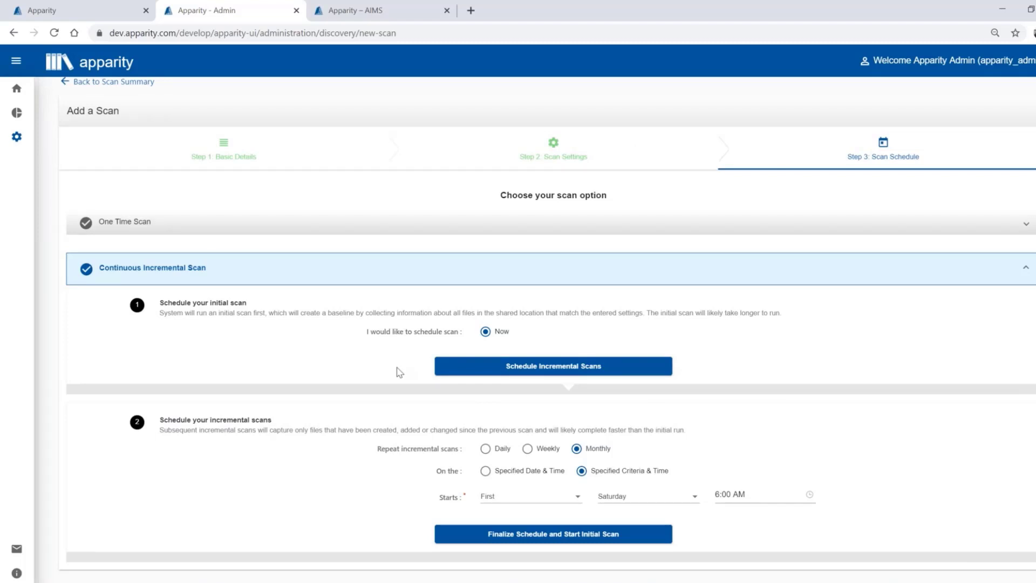
click(528, 449)
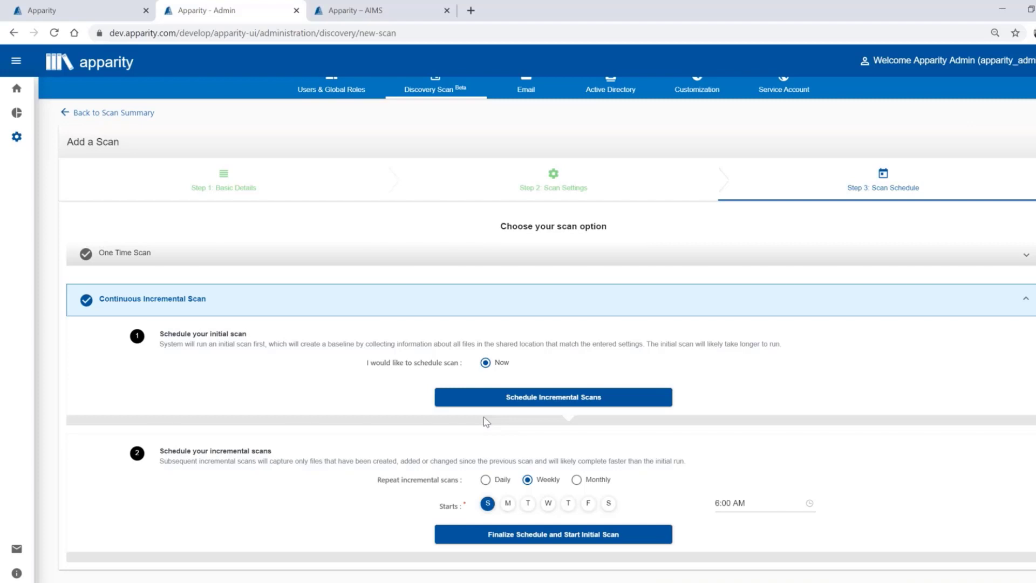
click(607, 547)
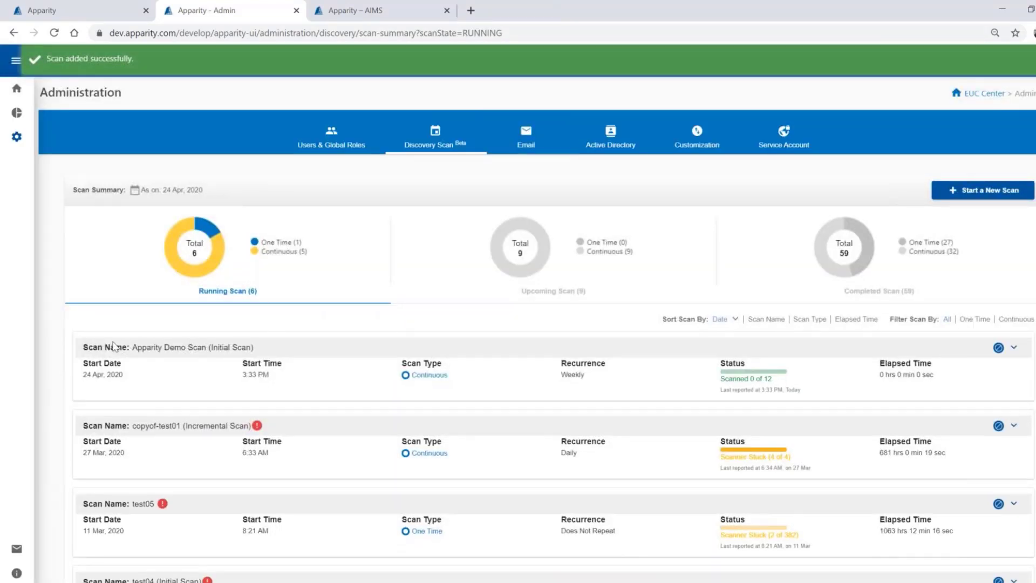
drag(131, 347, 209, 348)
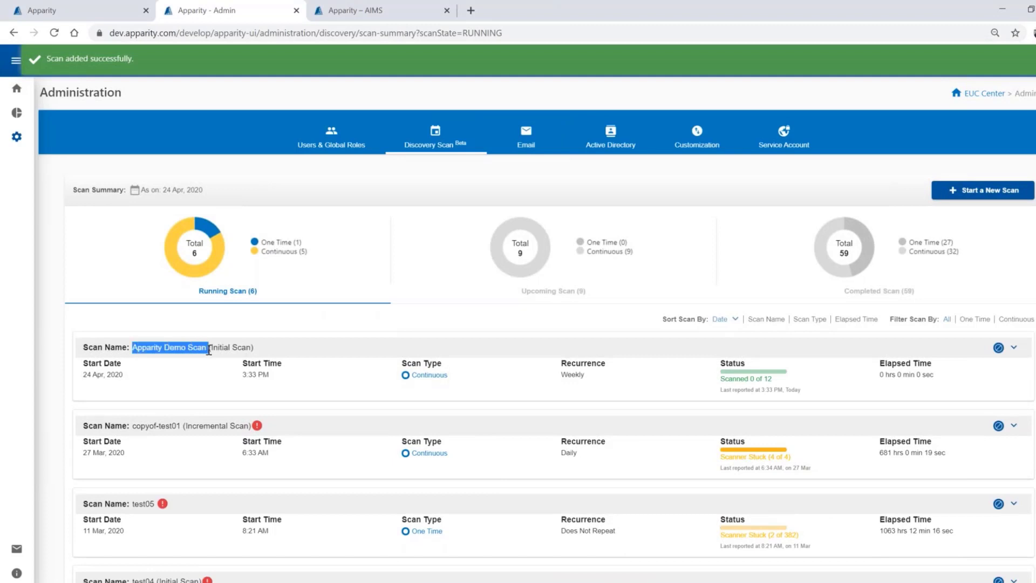
click(117, 312)
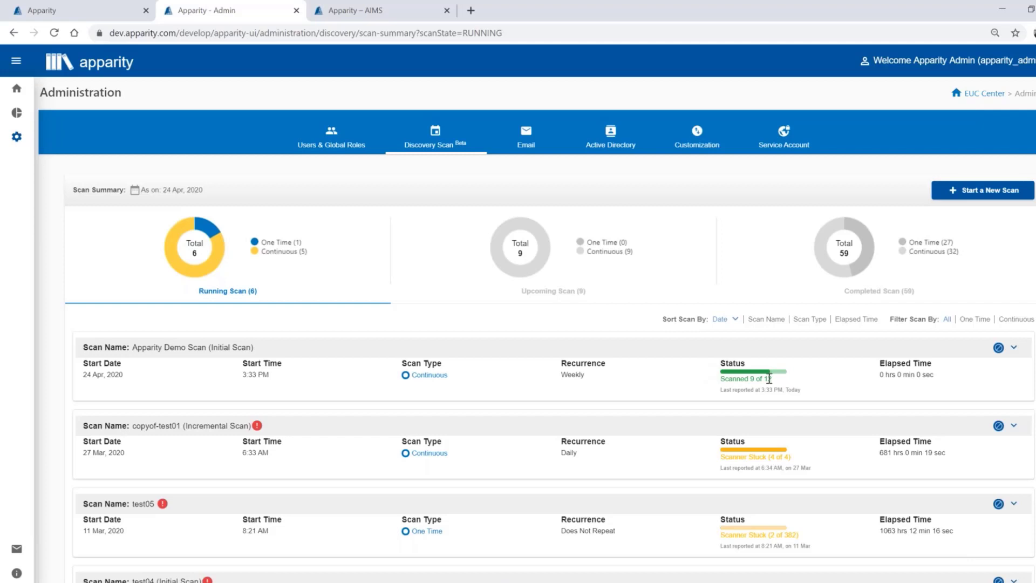
Switch to the Apparity AIMS inventory listing and view the unregistered files by group
click(382, 17)
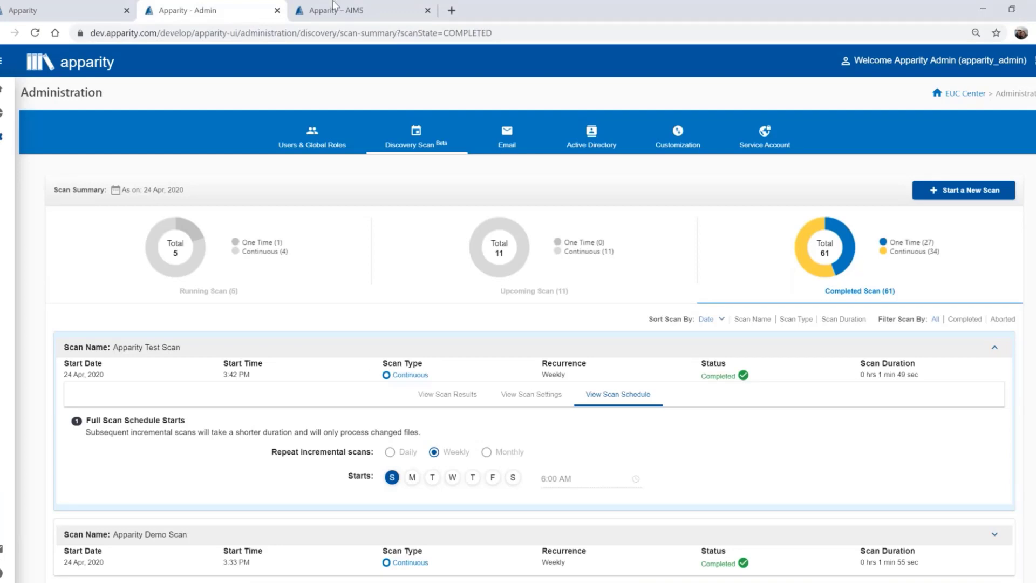
click(342, 16)
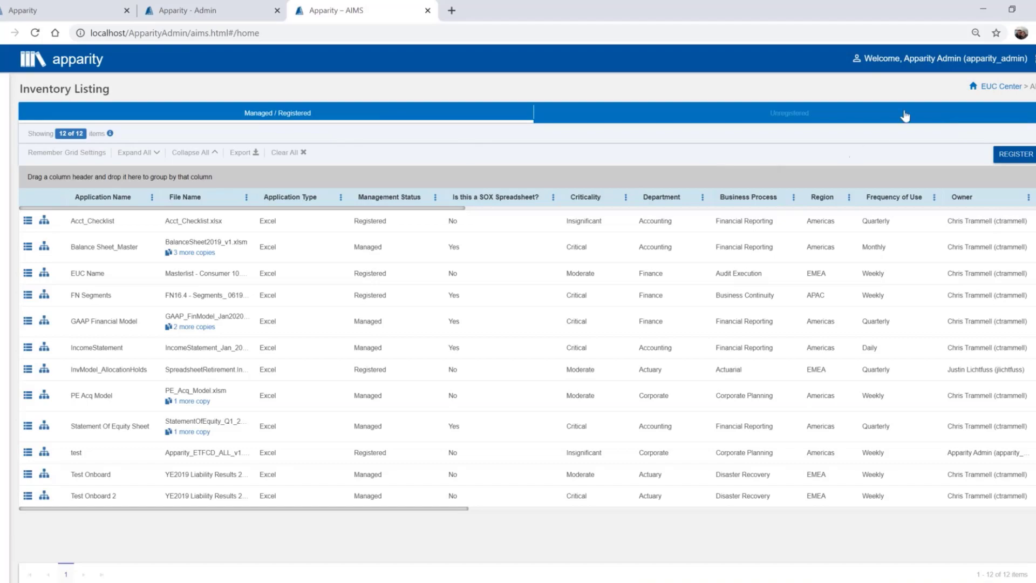
click(938, 115)
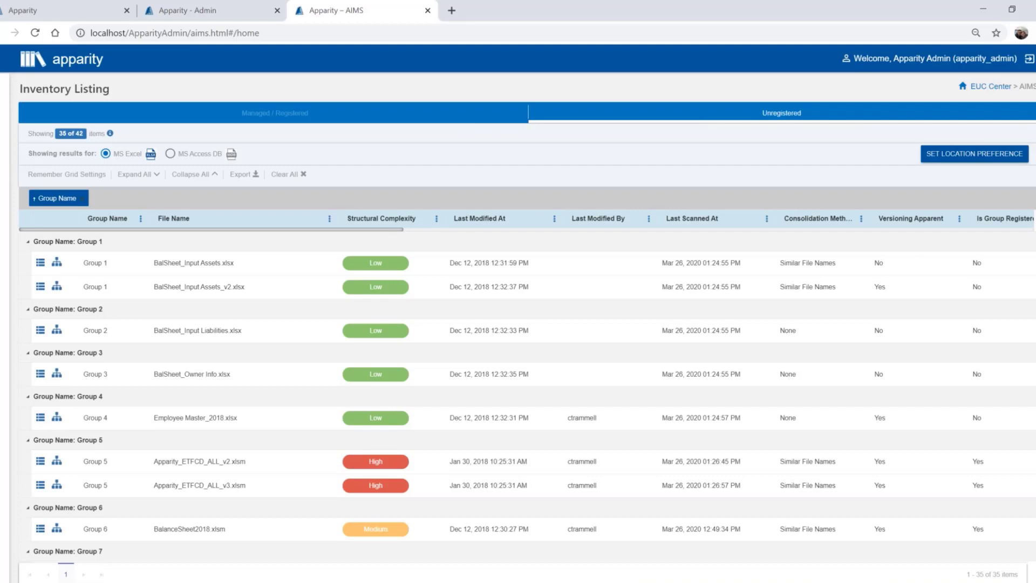
scroll(527, 330, down, 1)
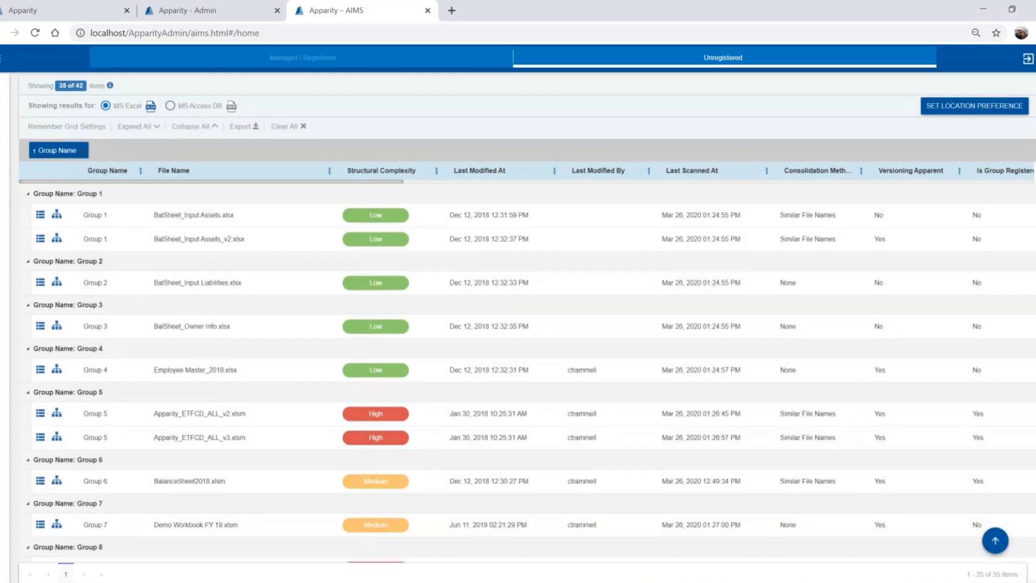
scroll(527, 331, up, 1)
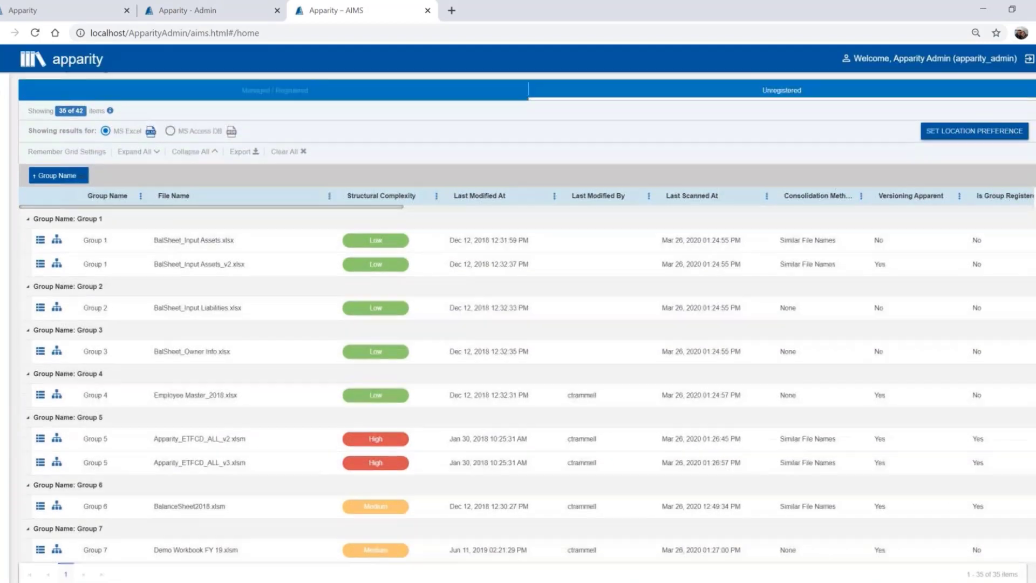
scroll(526, 330, up, 1)
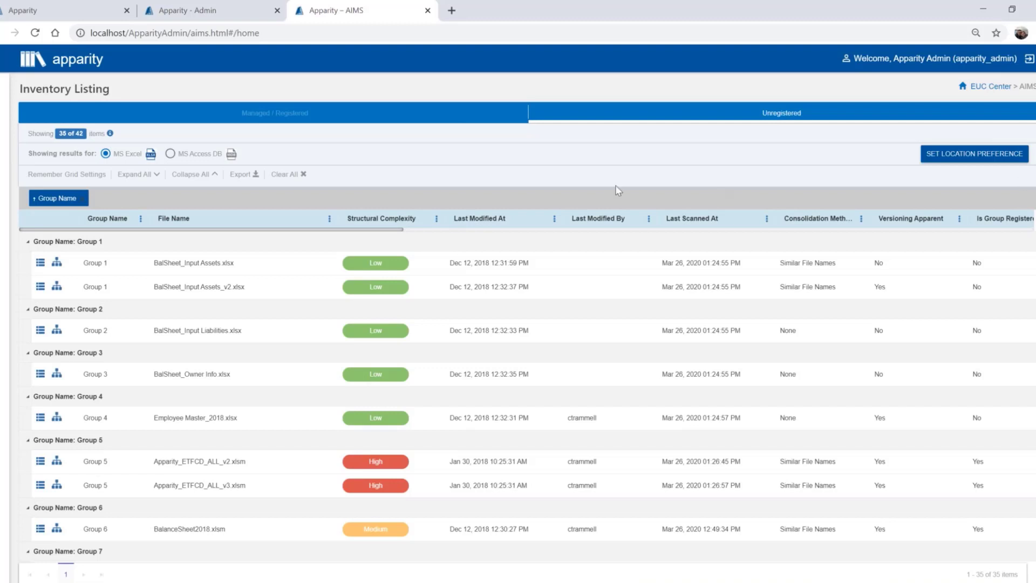
Examine the remaining attribute columns of the unregistered files, from modification details through workbook formula and link counts
drag(373, 236, 505, 238)
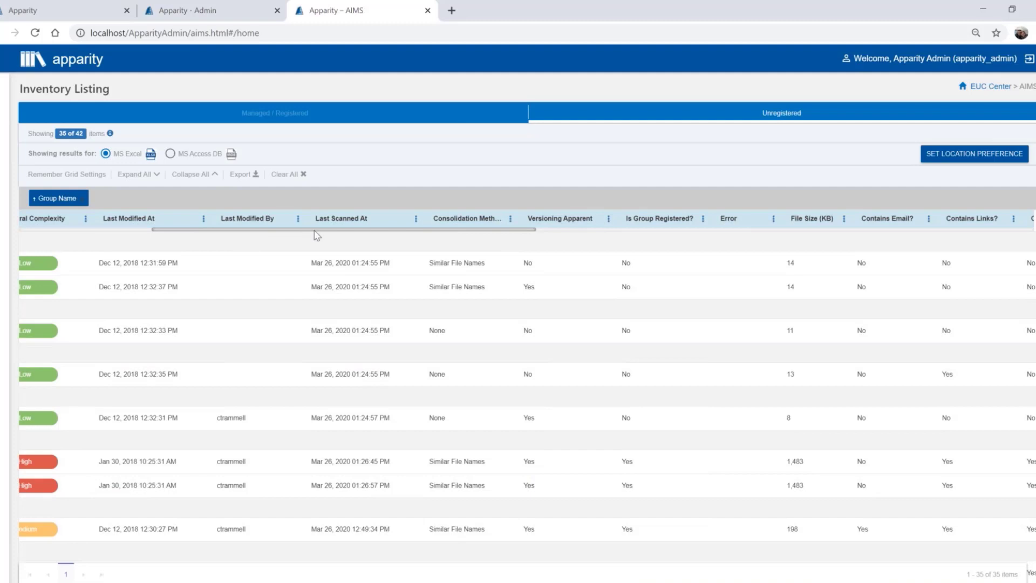
drag(346, 231, 553, 237)
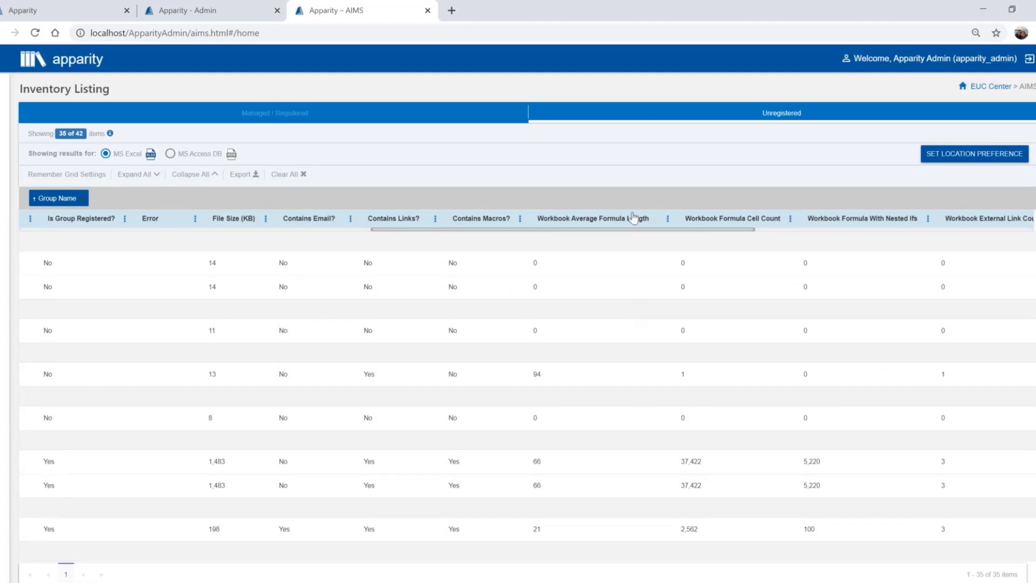
drag(636, 232, 721, 238)
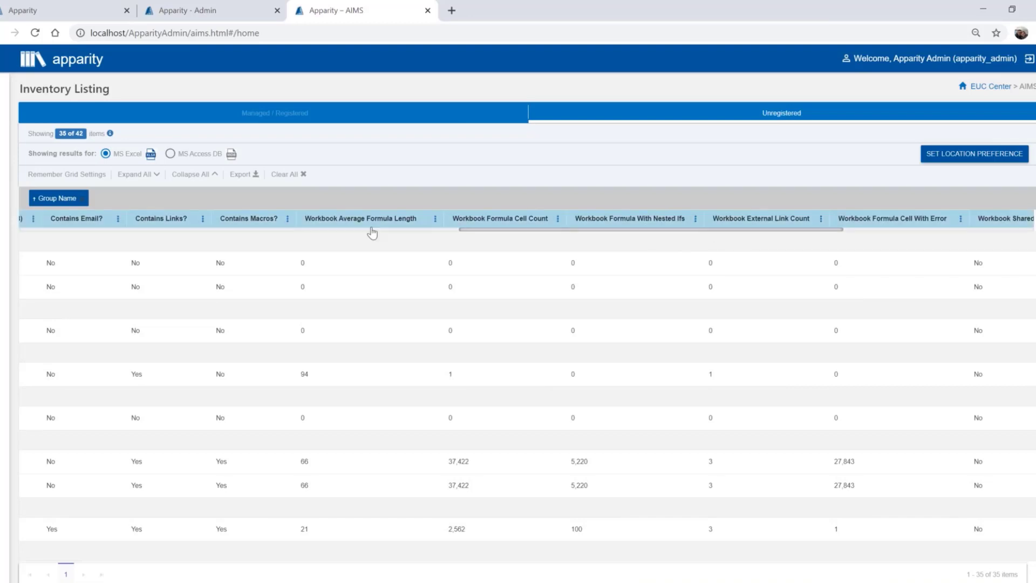
drag(486, 234, 51, 237)
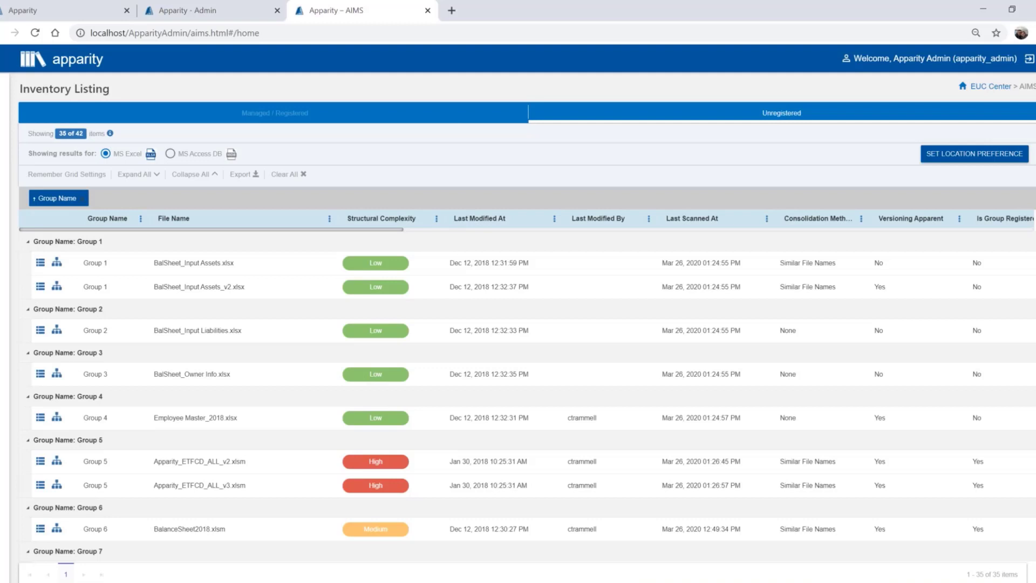
Filter the unregistered files by structural complexity to Medium and High
scroll(527, 327, down, 1)
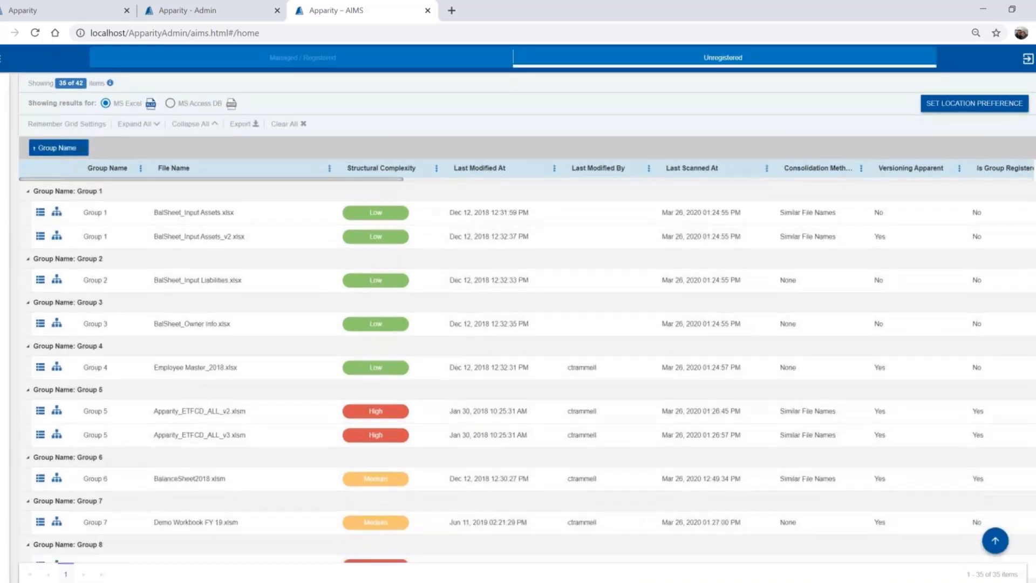
scroll(526, 327, down, 4)
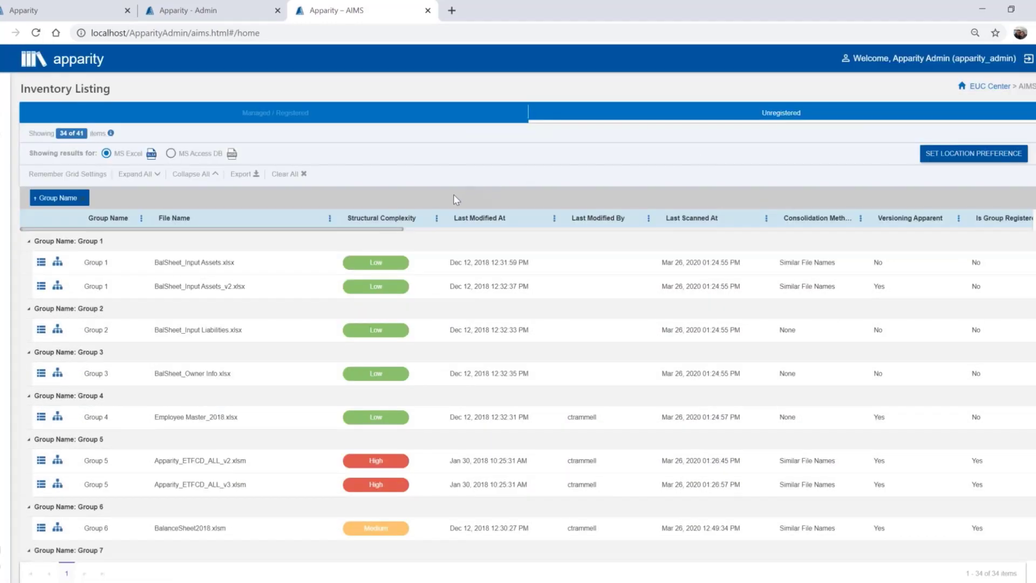
click(436, 219)
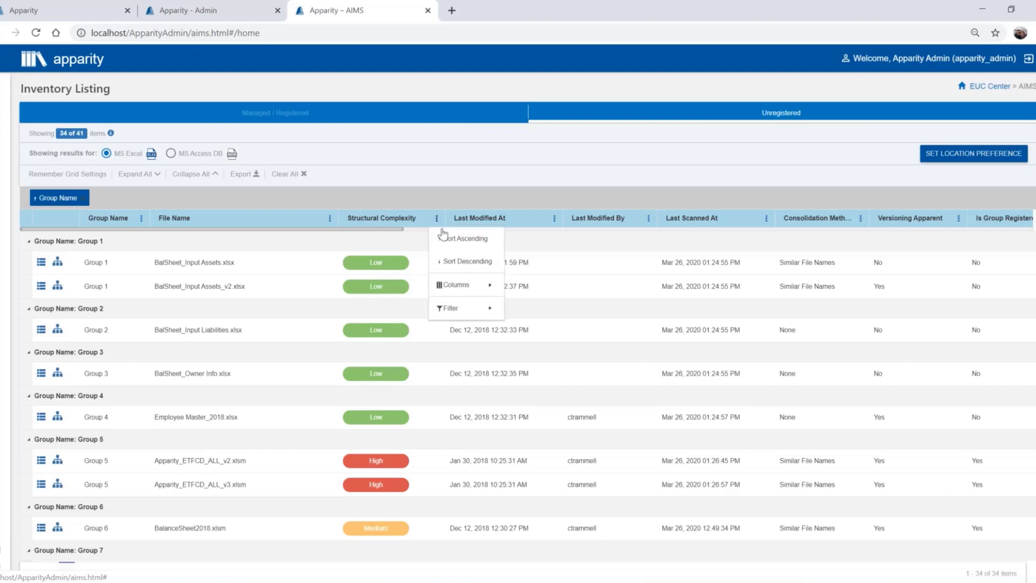
mouse_move(460, 312)
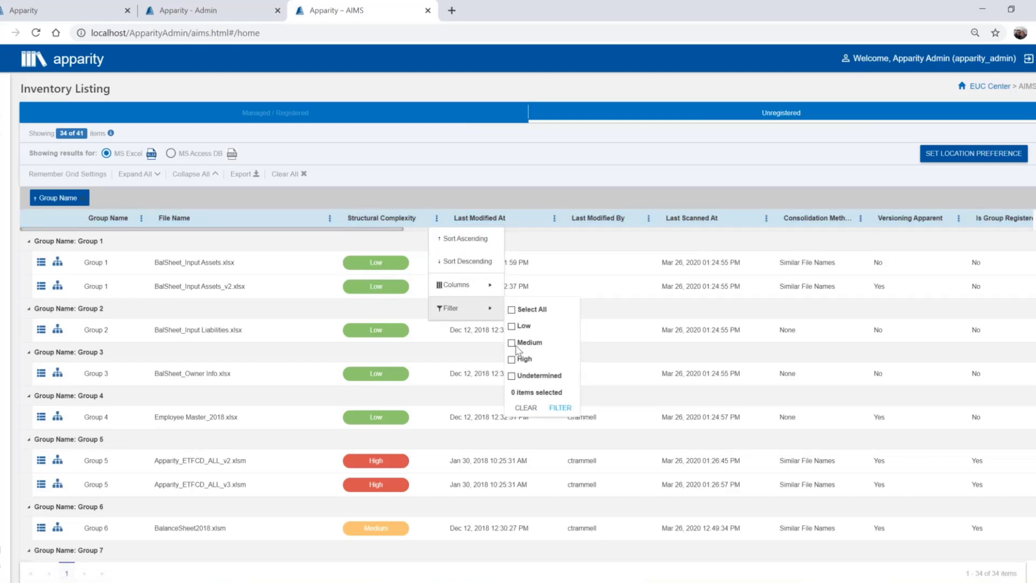
click(512, 343)
click(512, 359)
click(561, 408)
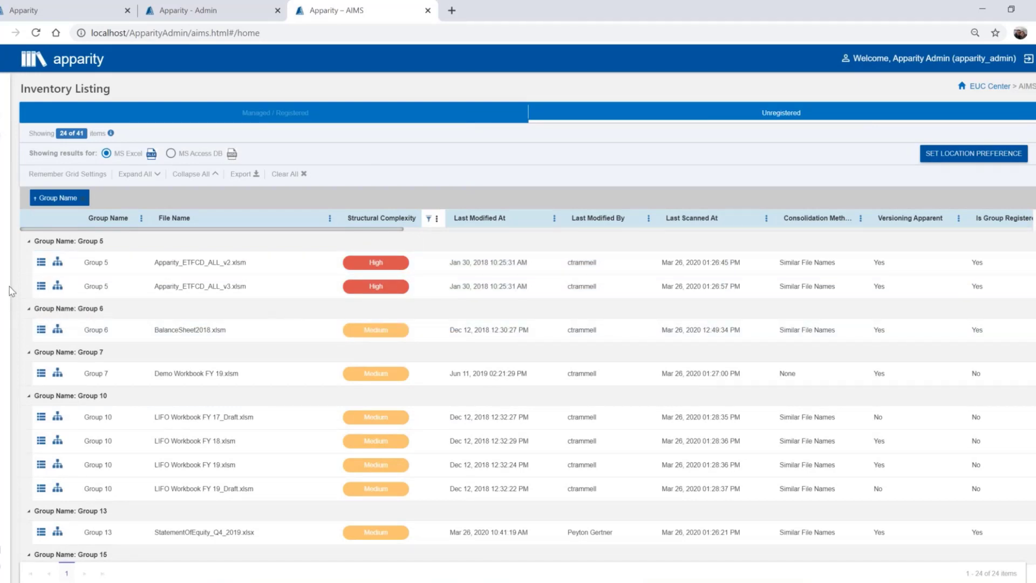
Open the details of Apparity_ETFCD_ALL_v3.xlsm and start its registration from the registration details
click(41, 287)
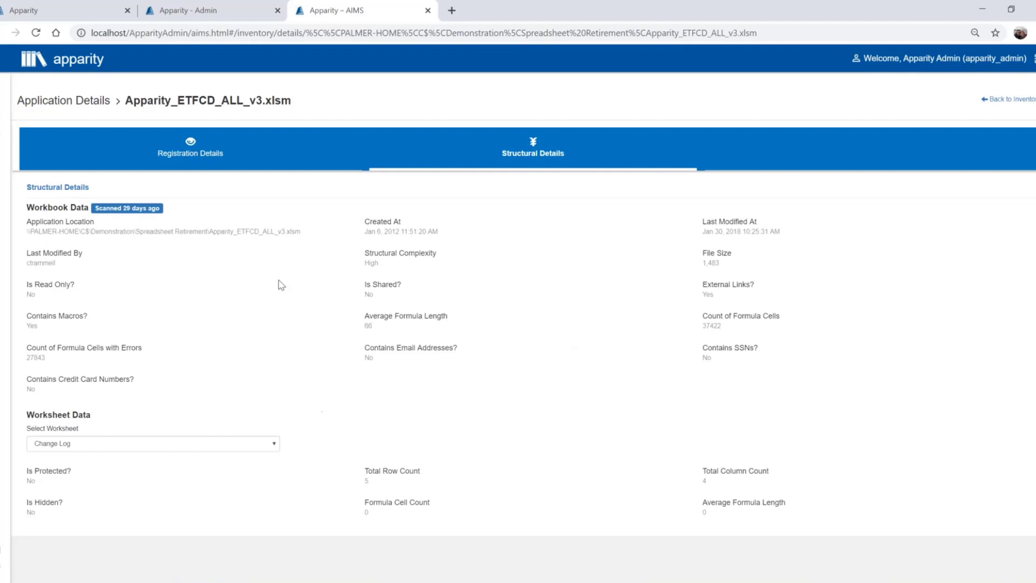
click(179, 156)
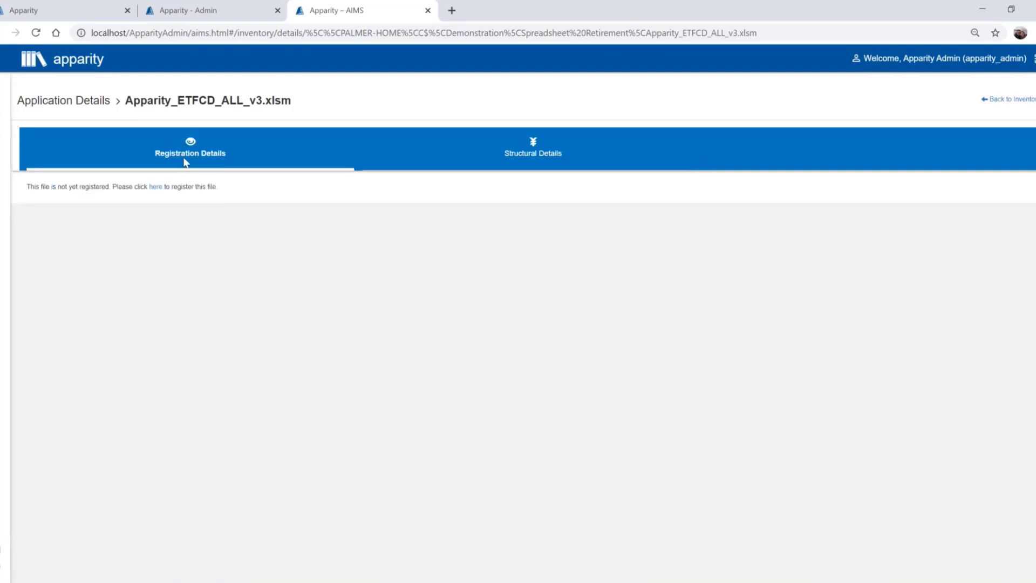
click(154, 187)
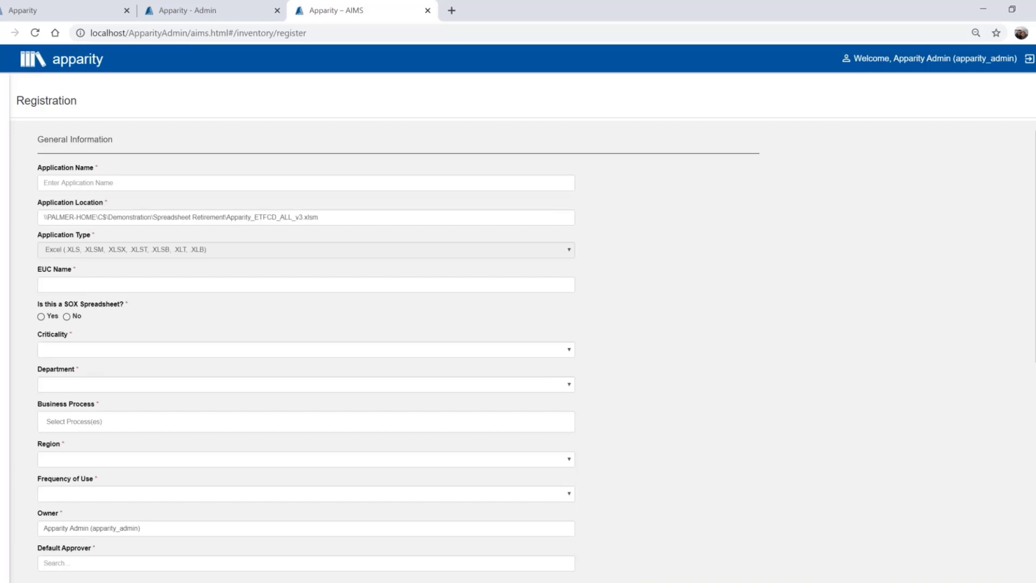
Complete and submit the registration as Apparity Actuarial EUC: SOX Yes, Critical, Actuary department, Actuarial process, EMEA, Monthly, with owner and default approver
click(539, 354)
click(525, 372)
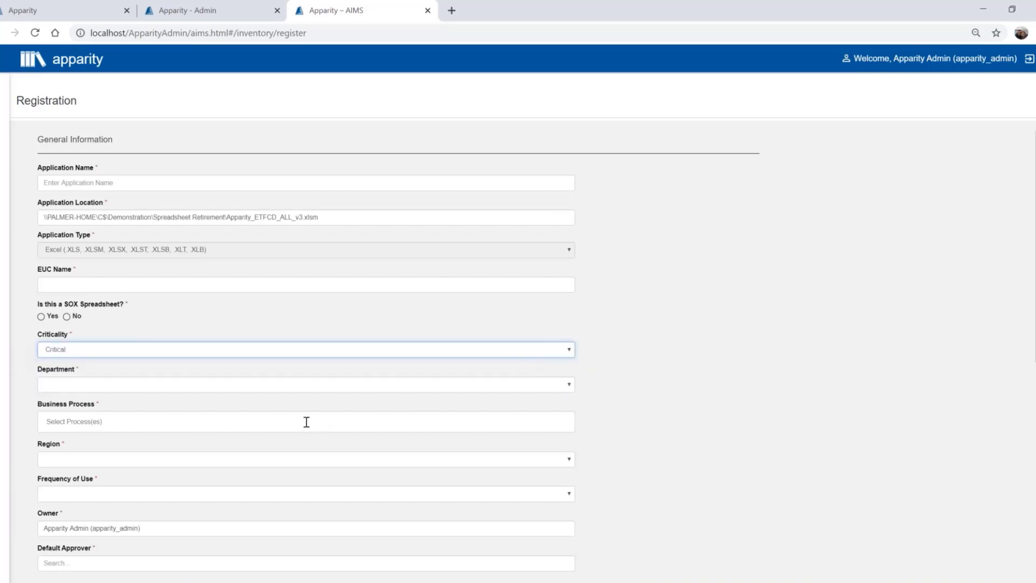
click(303, 421)
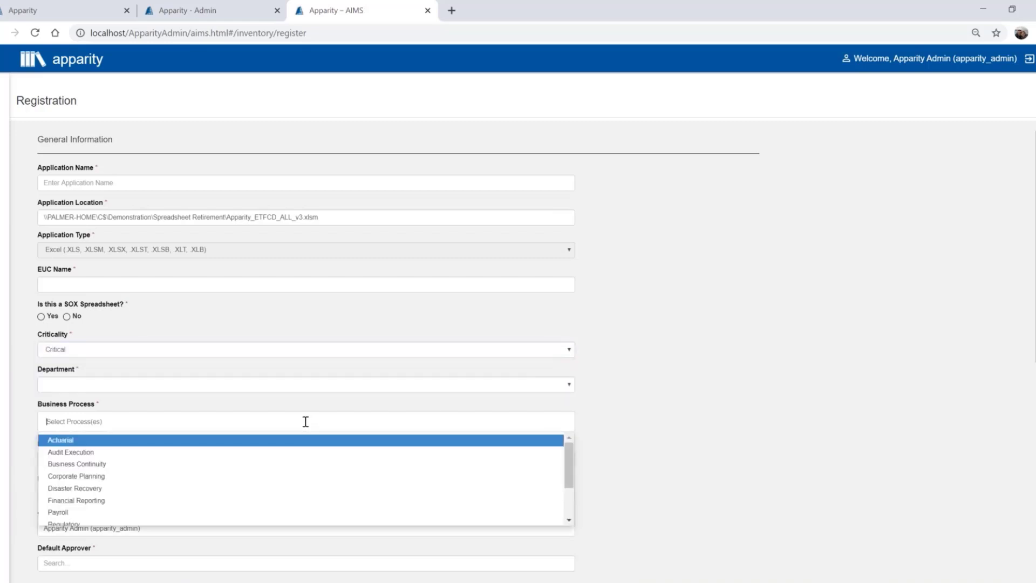
click(216, 442)
click(129, 385)
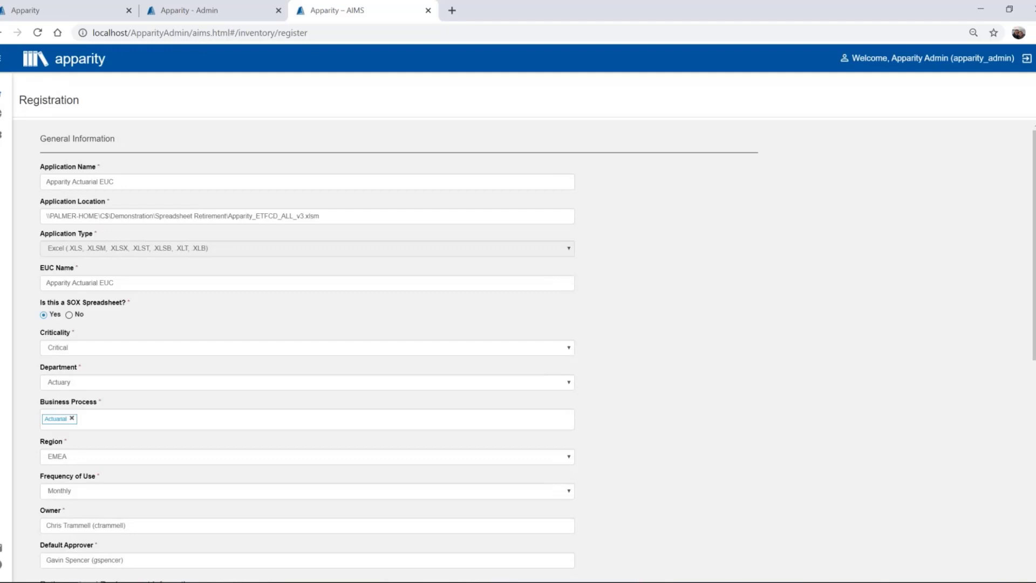
scroll(917, 500, down, 10)
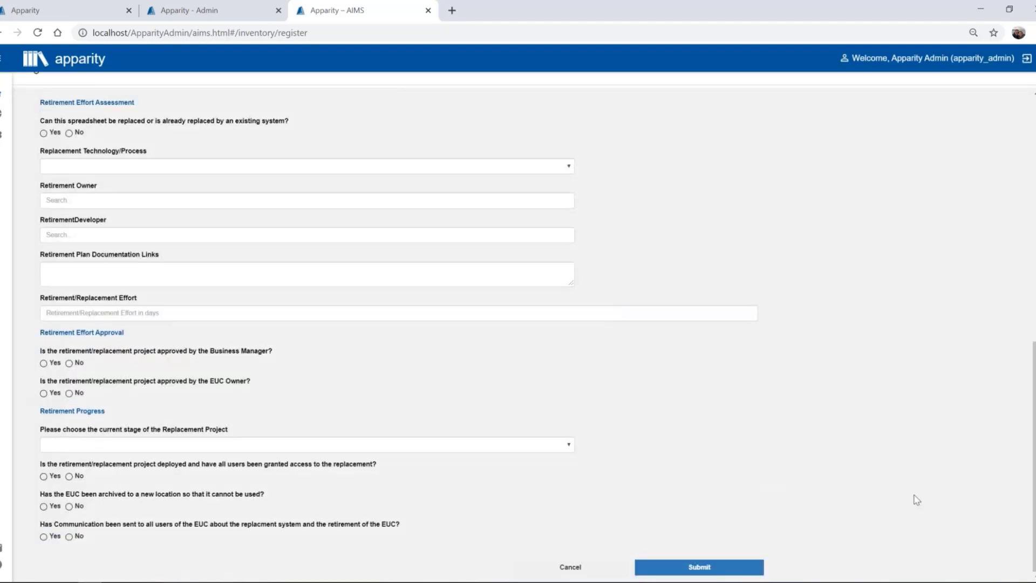
click(721, 565)
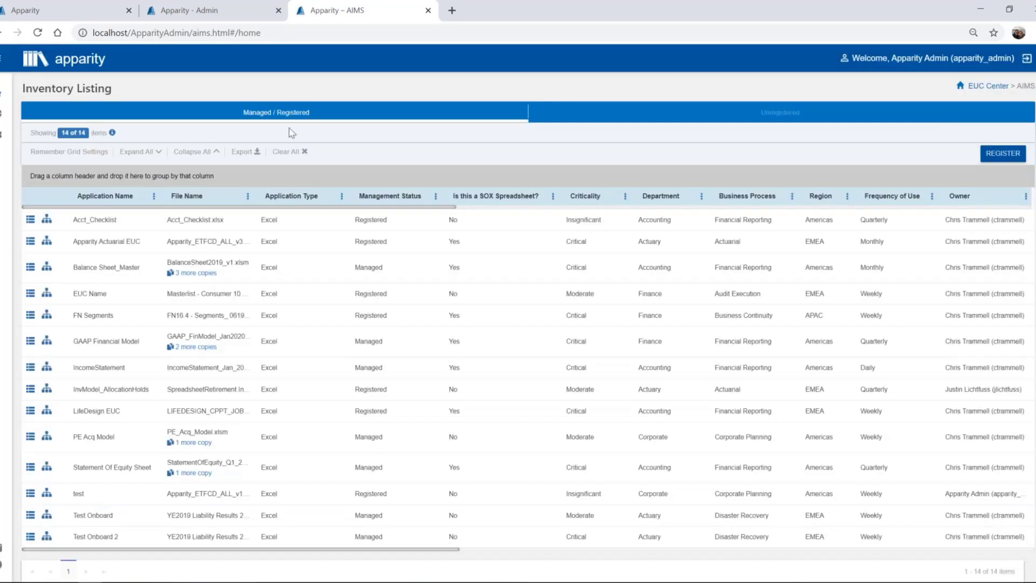
Locate the Apparity Actuarial EUC entry in the registered inventory and filter the listing to SOX spreadsheets set to Yes
drag(73, 248, 150, 251)
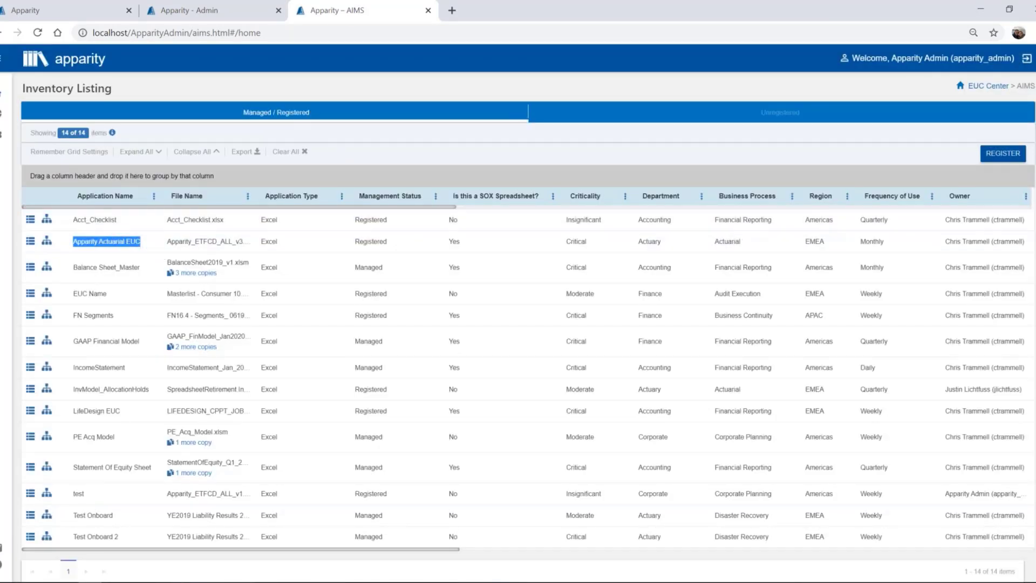
click(3, 241)
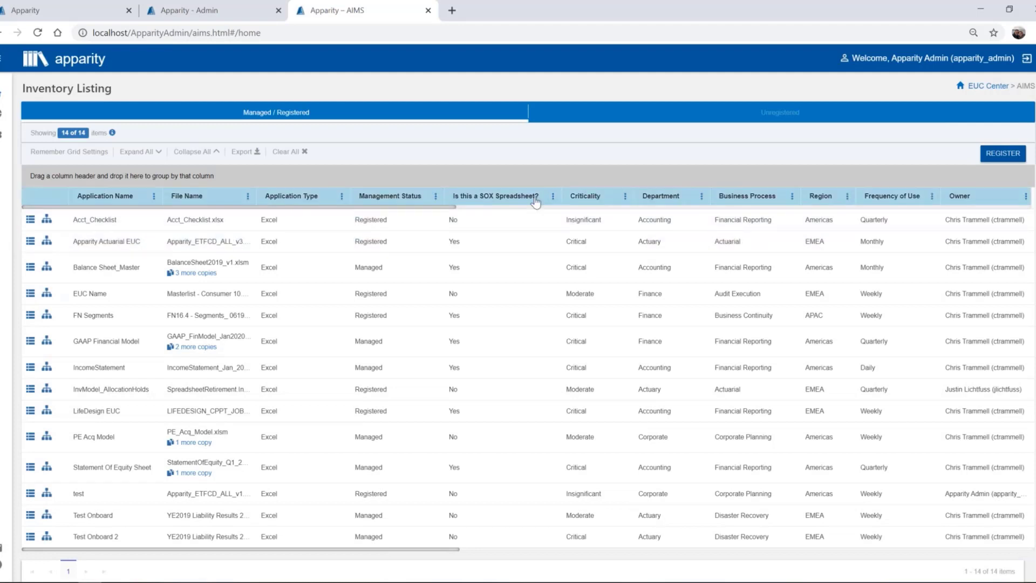
mouse_move(568, 286)
click(628, 294)
click(686, 321)
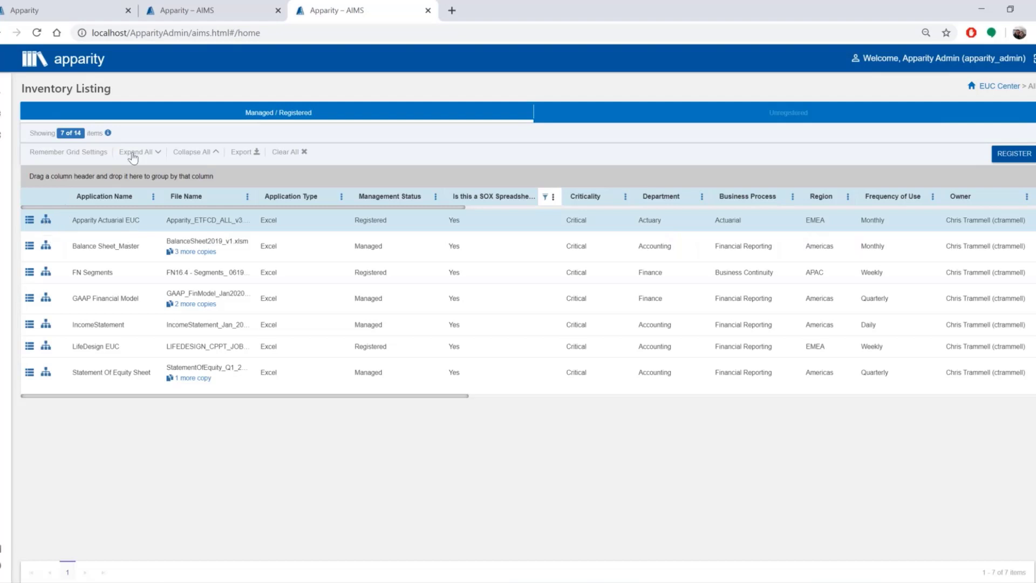
Switch to the model map of 2010 Per Policy Renewal Expenses - Reserving.xls, set its level to 3 and examine the legend
click(234, 17)
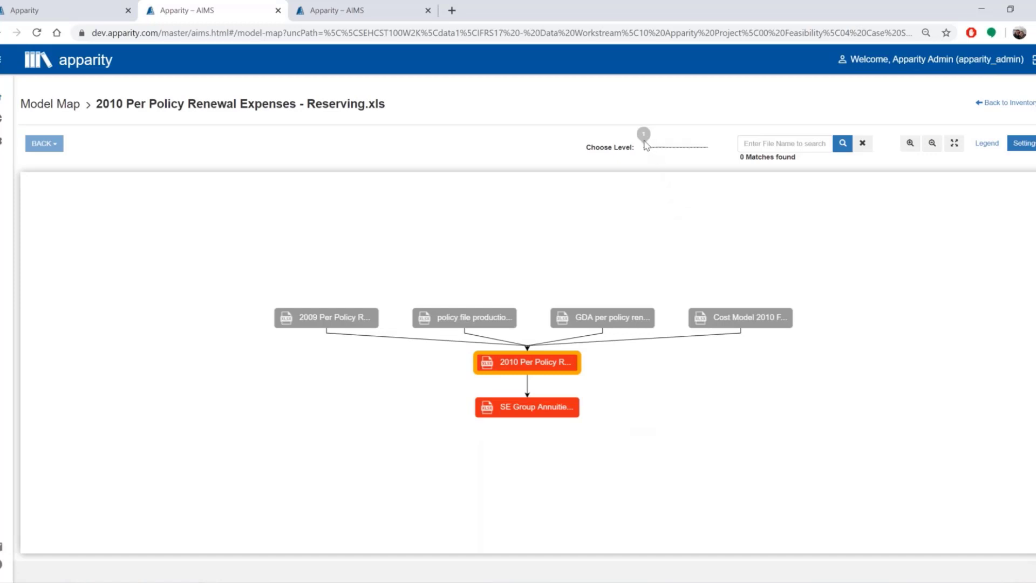
drag(647, 146, 652, 144)
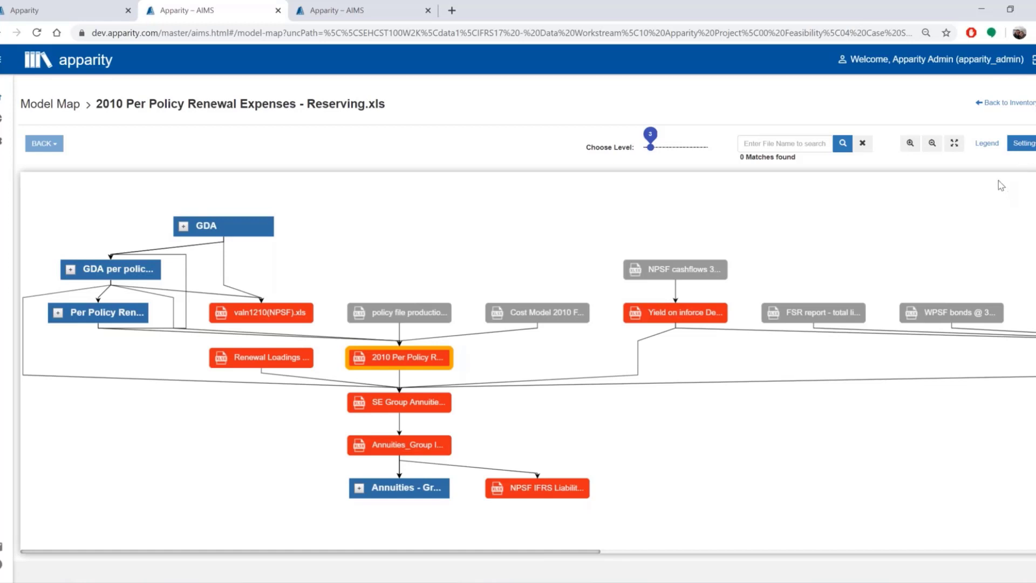
click(987, 143)
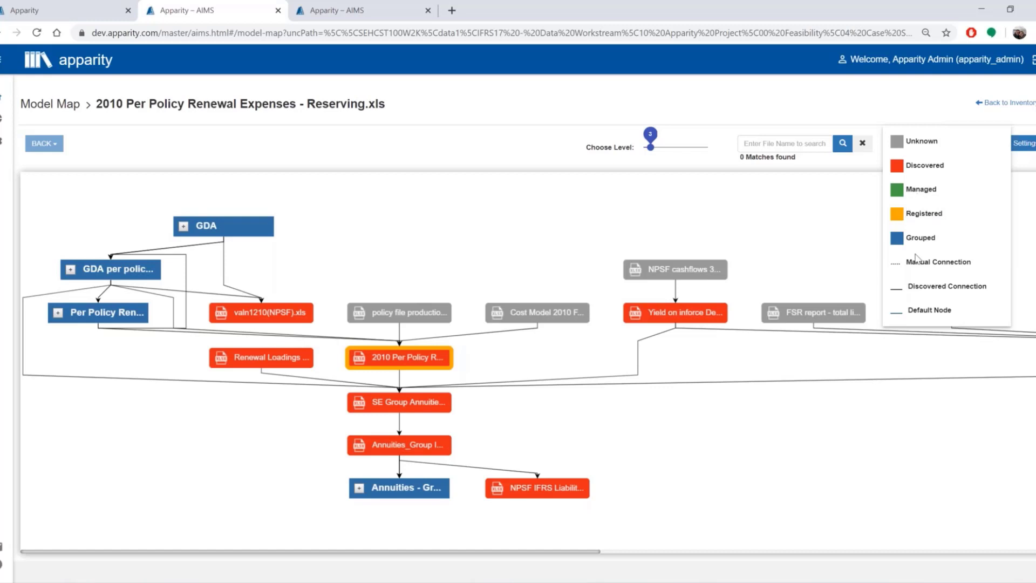
mouse_move(713, 319)
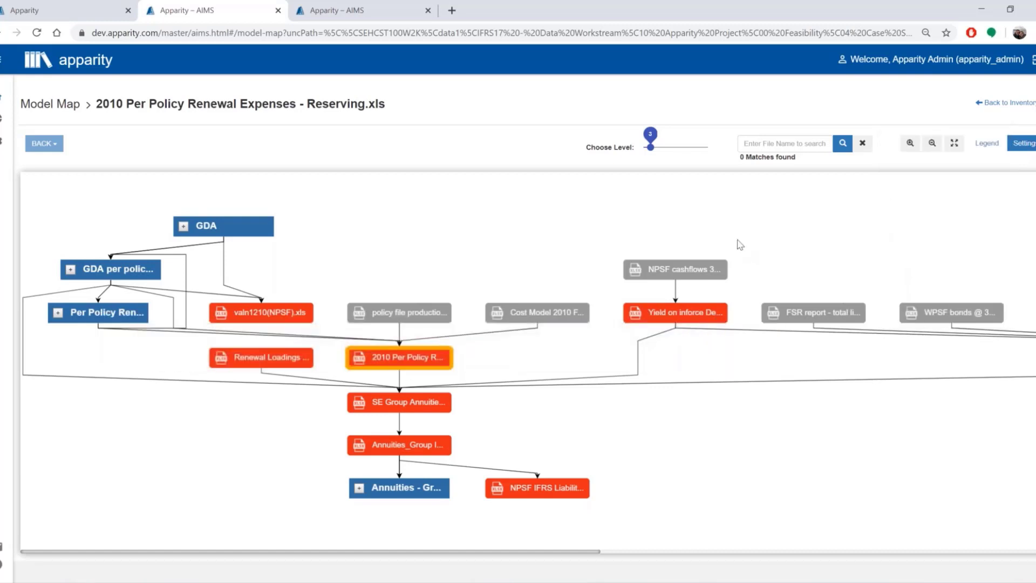